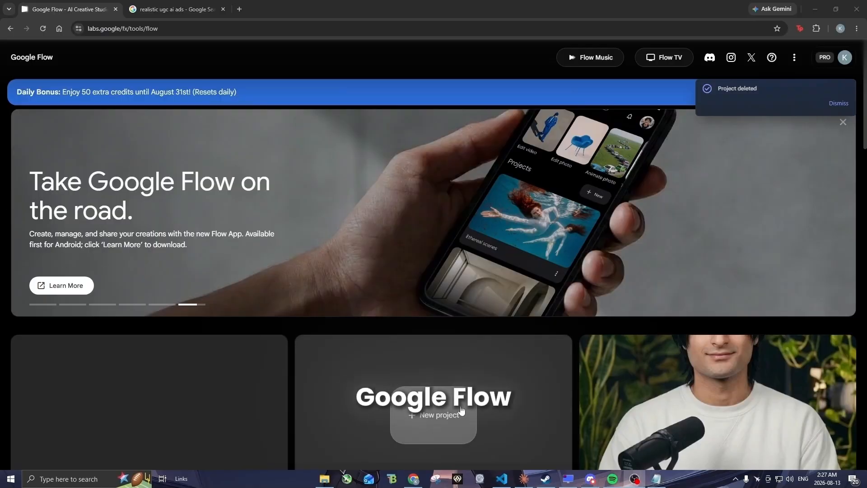
Step: Create a new Flow project and choose Nano Banana 2 as the image generation model
left_click(444, 413)
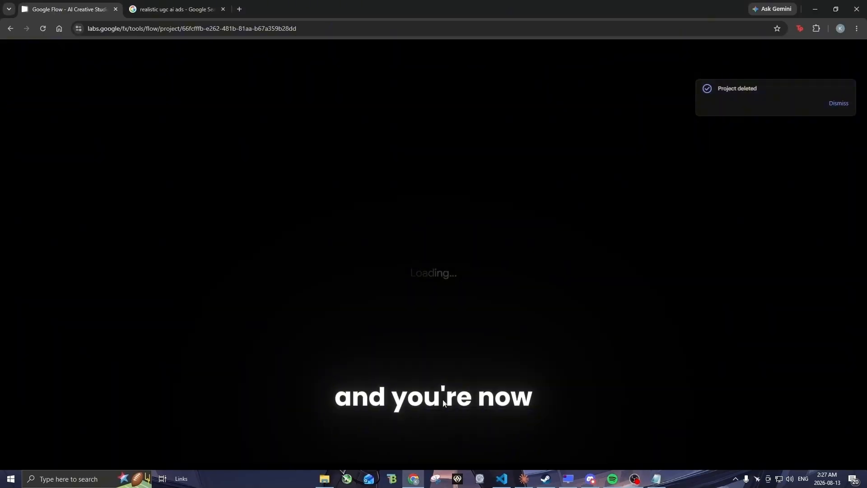
left_click(838, 103)
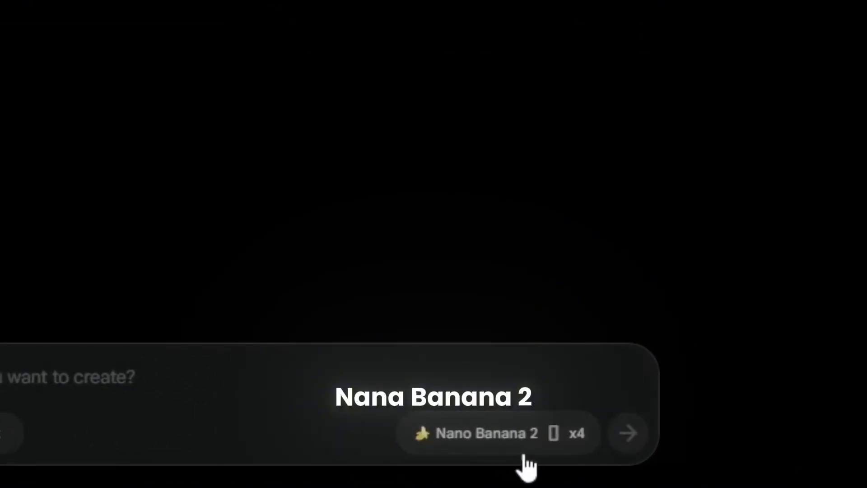
left_click(526, 435)
left_click(442, 253)
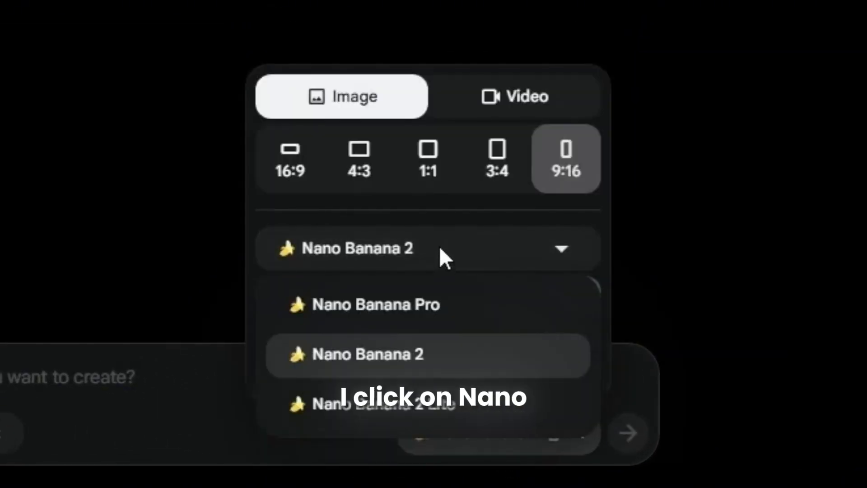
left_click(481, 249)
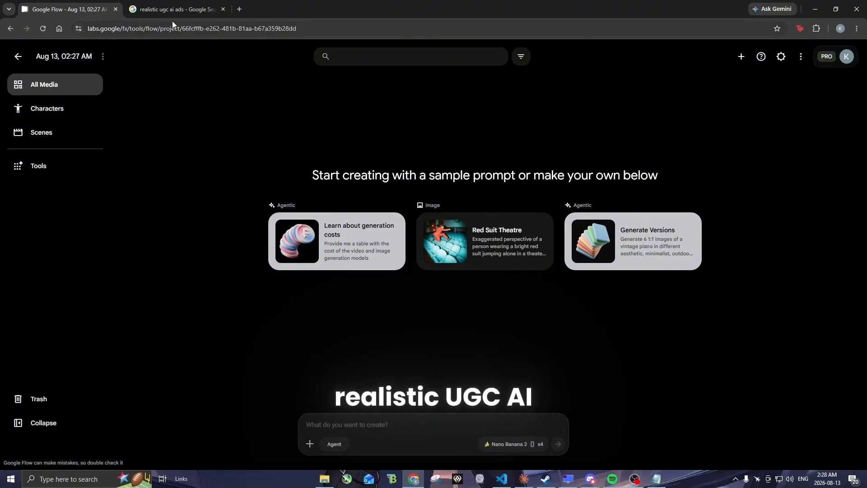
Step: Copy the EzUGC image of the woman holding a dropper bottle from the Google image results for realistic UGC AI ads
left_click(176, 8)
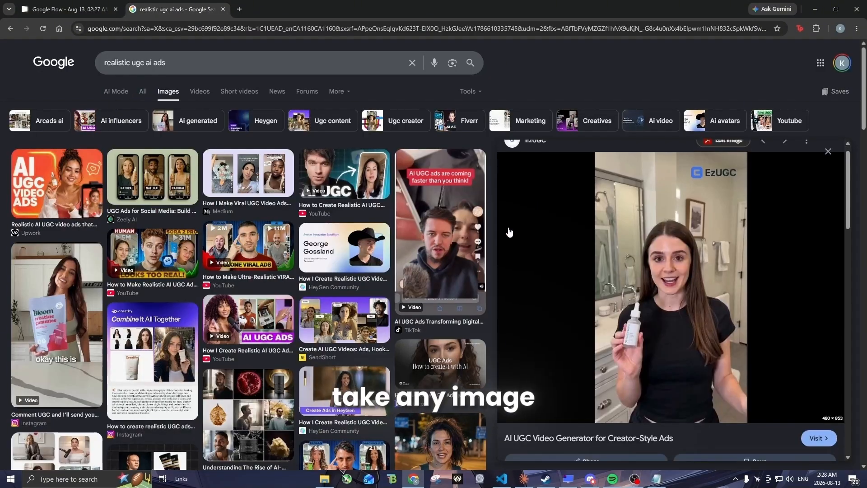
scroll(507, 230, "down", 5)
scroll(660, 313, "up", 5)
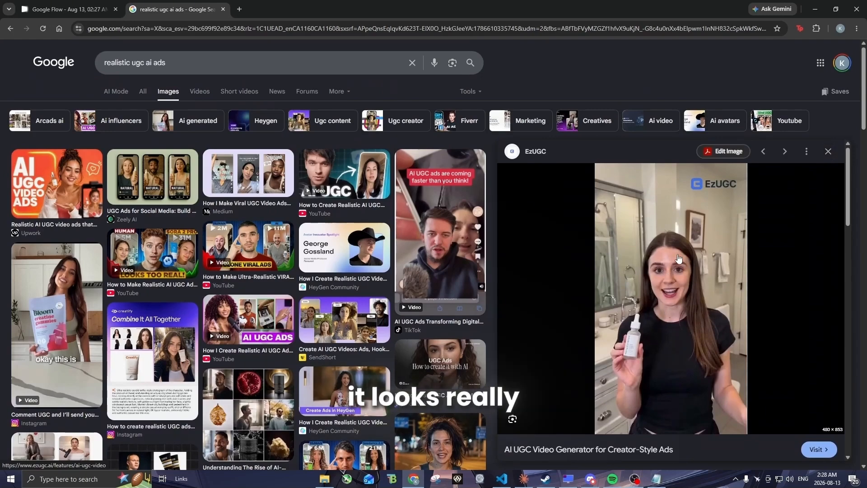
right_click(657, 237)
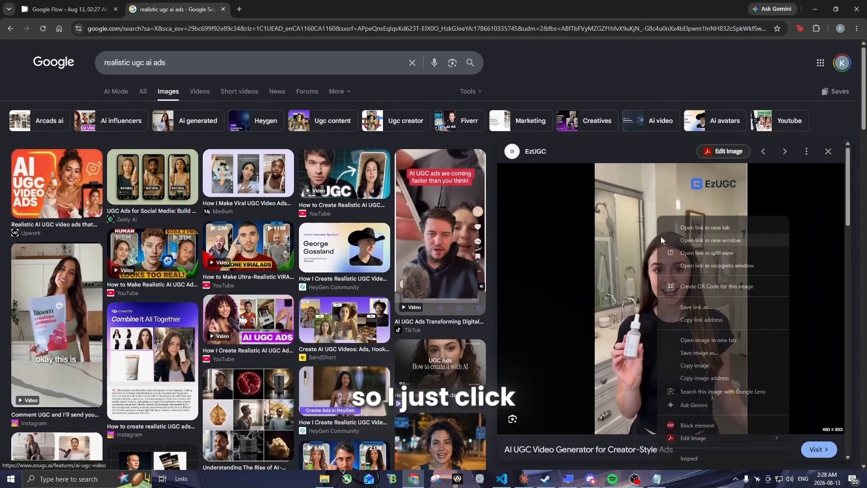
left_click(691, 353)
Step: Paste the copied image into the Flow project as reference and generate similar UGC selfie portraits of different women without product, text or logos
left_click(86, 6)
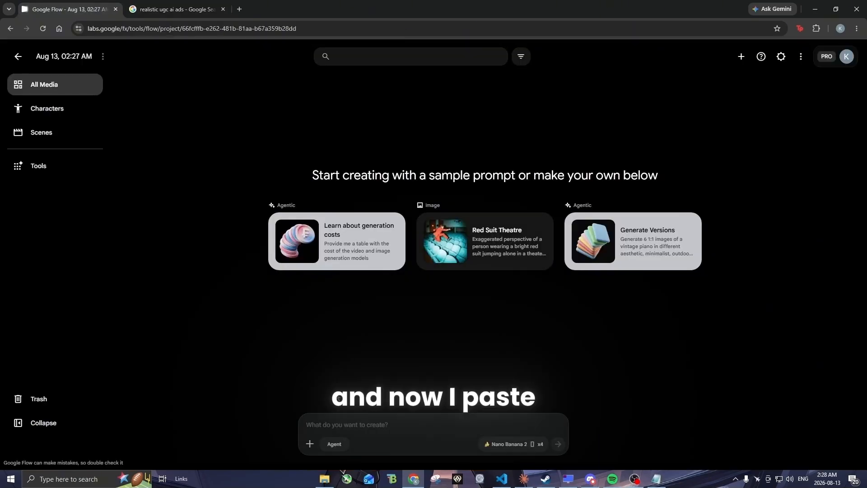
key("ctrl+v")
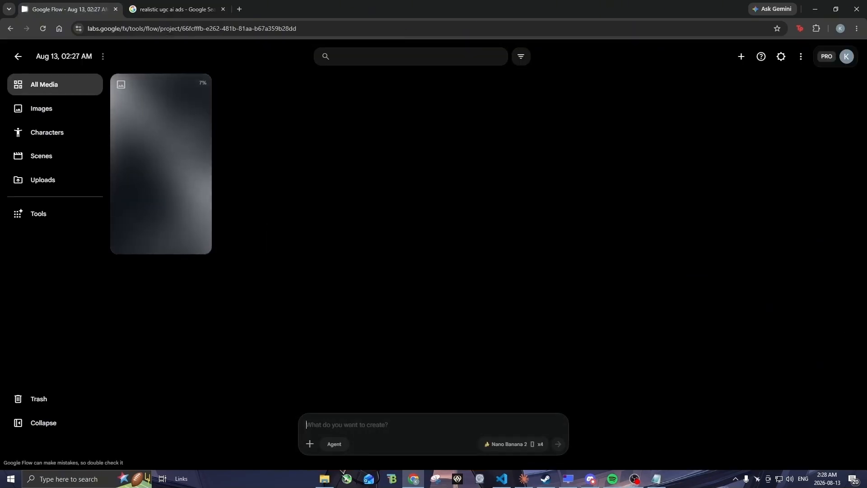
key("ctrl+v")
left_click(385, 424)
key("ctrl+v")
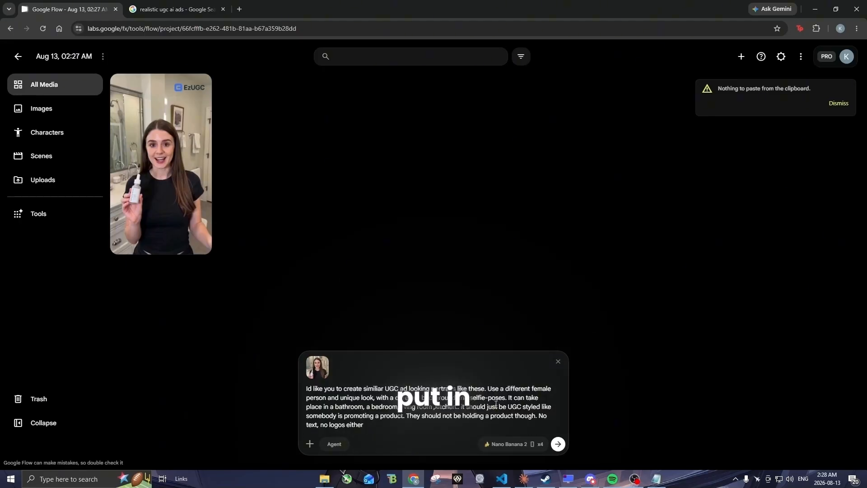
left_click(559, 444)
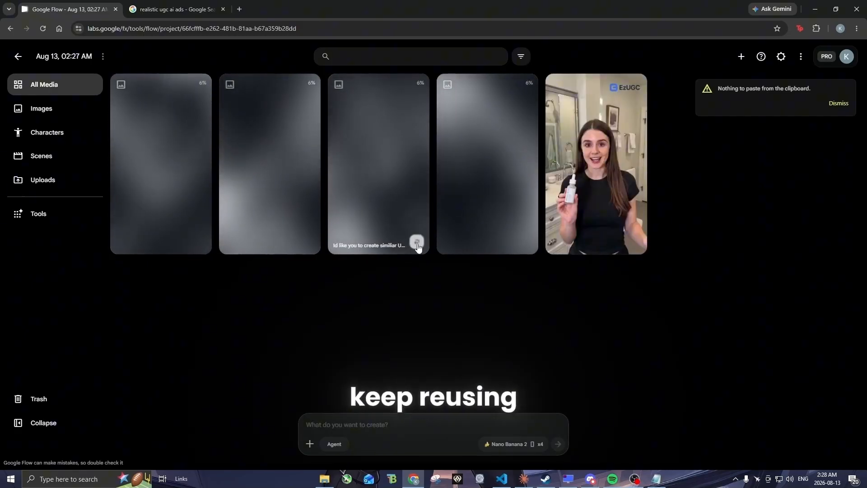
Step: Reuse the same portrait prompt and reference image to generate four more batches, and dismiss the clipboard notification
left_click(416, 242)
key("Return")
left_click(508, 198)
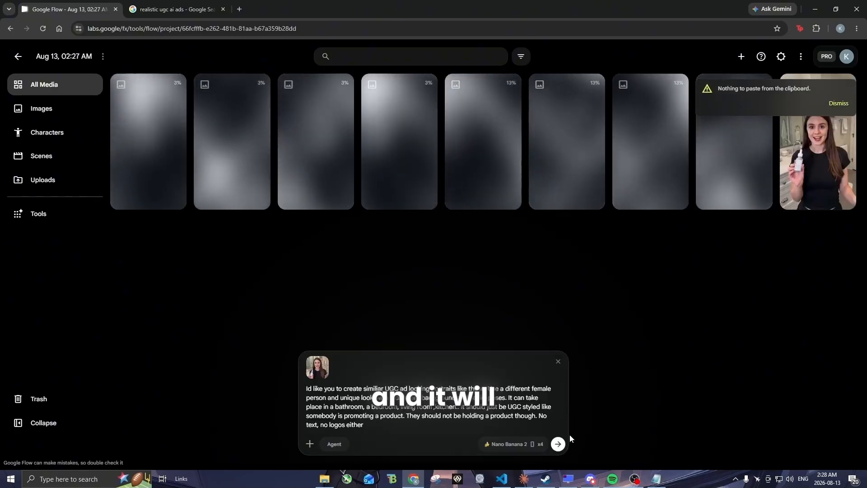
left_click(558, 444)
left_click(542, 182)
left_click(558, 444)
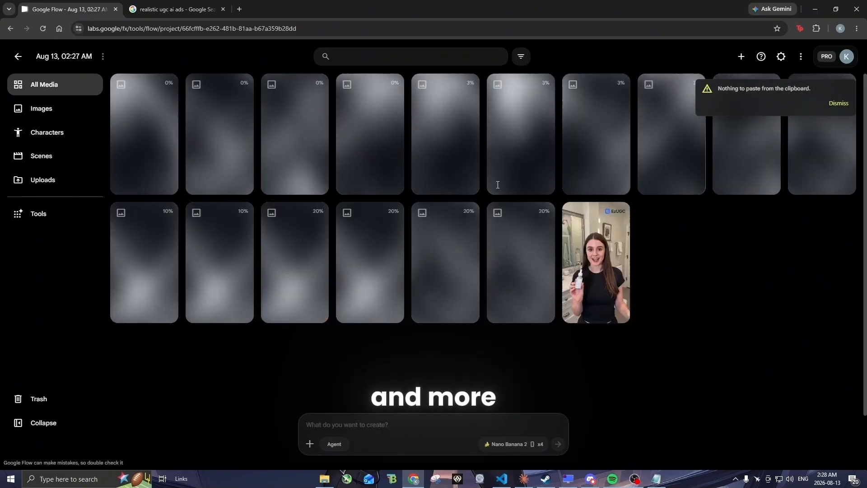
left_click(467, 184)
left_click(557, 445)
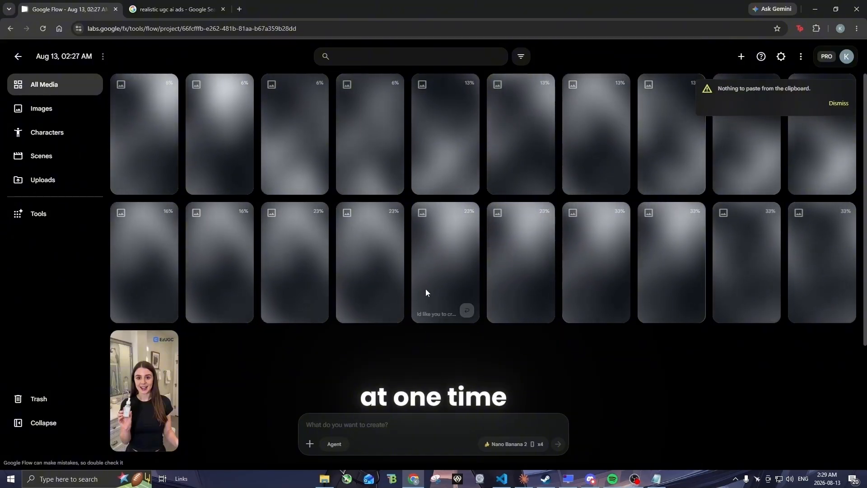
left_click(843, 104)
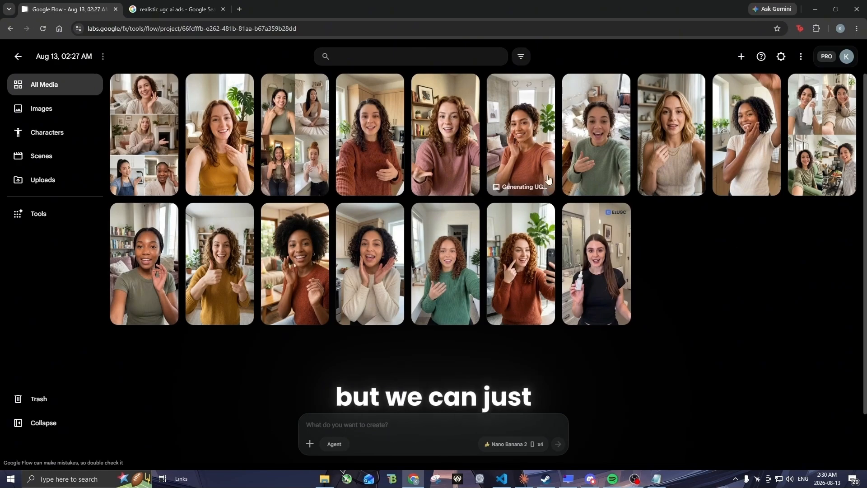
Step: Open the portrait of the woman in a green sweater in a bedroom and download it at 1K original size
left_click(605, 135)
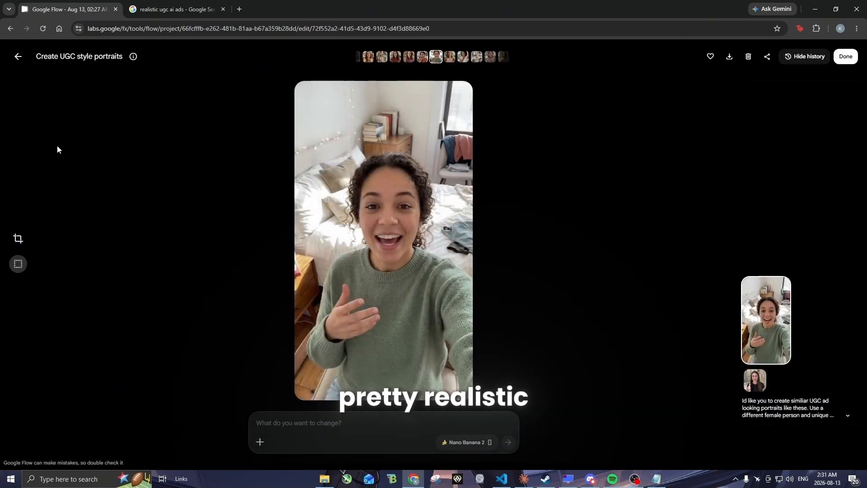
left_click(730, 58)
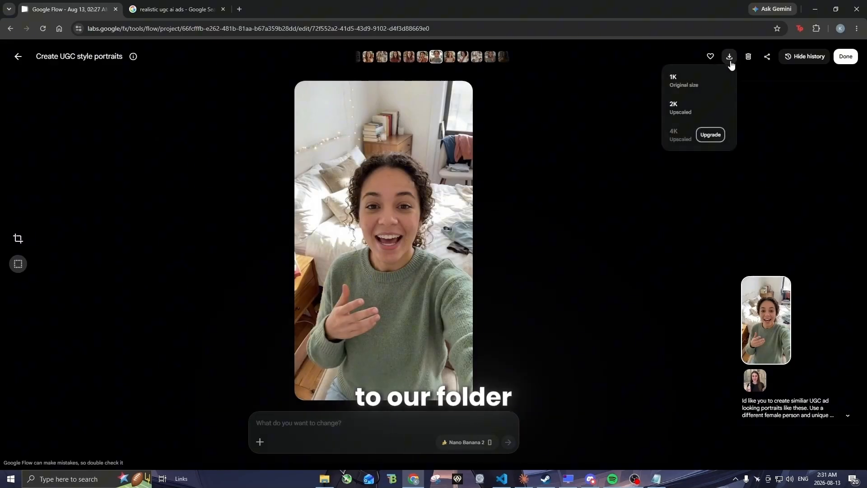
left_click(681, 81)
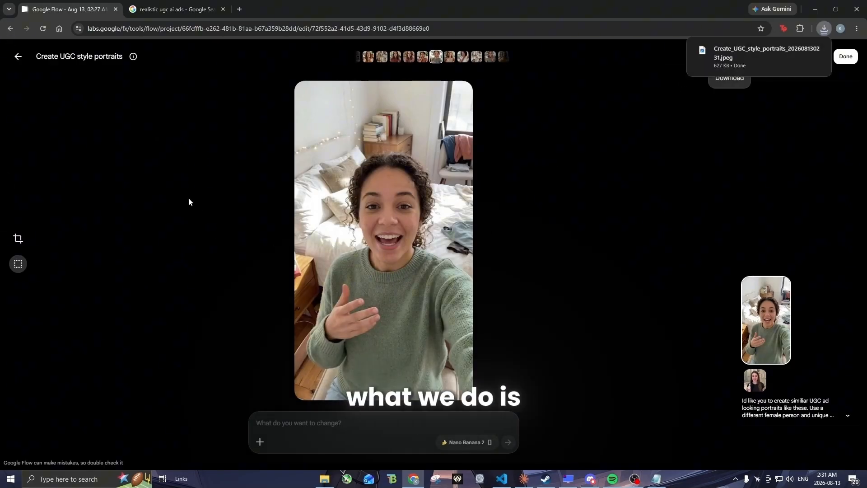
Step: Open HeyGen in a new browser tab and start its Product Placement app
left_click(239, 9)
type("heyge")
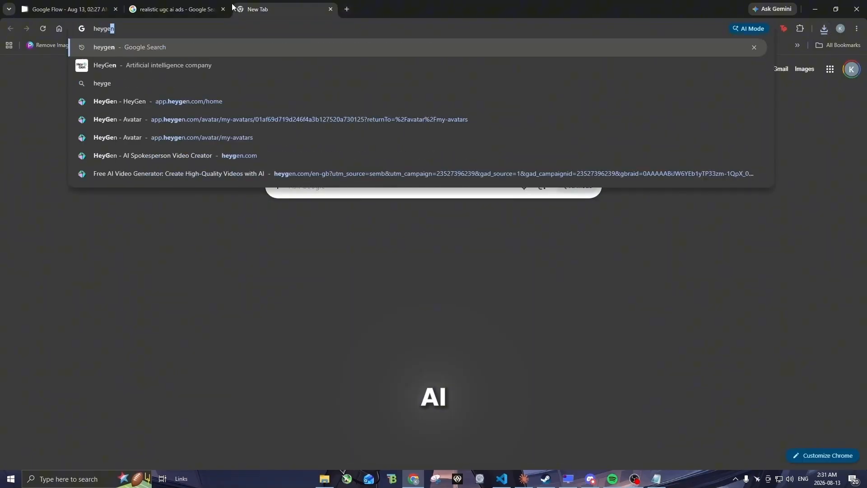
key("Return")
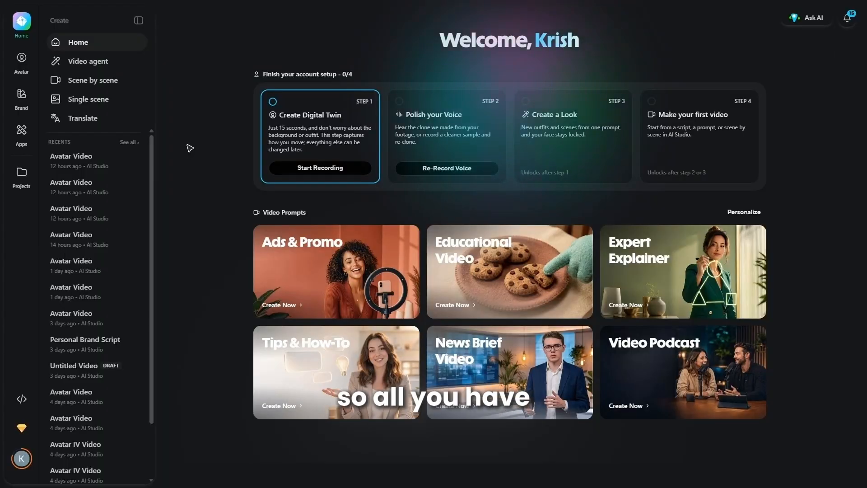
left_click(24, 135)
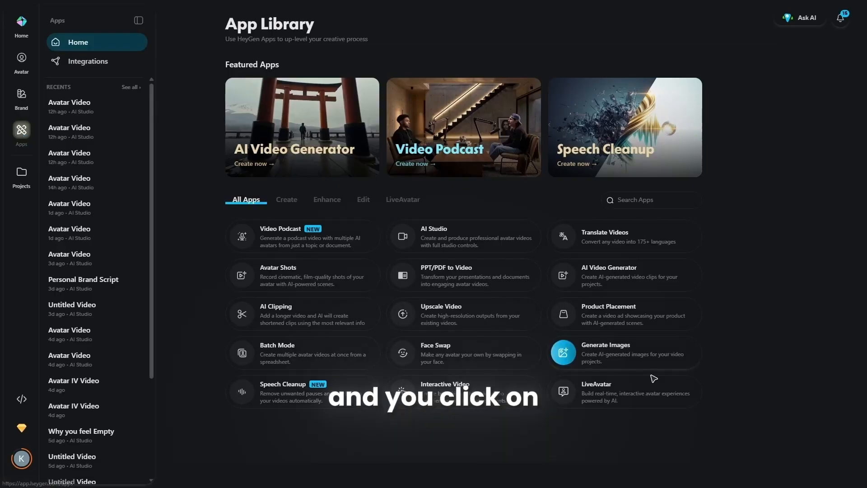
left_click(631, 319)
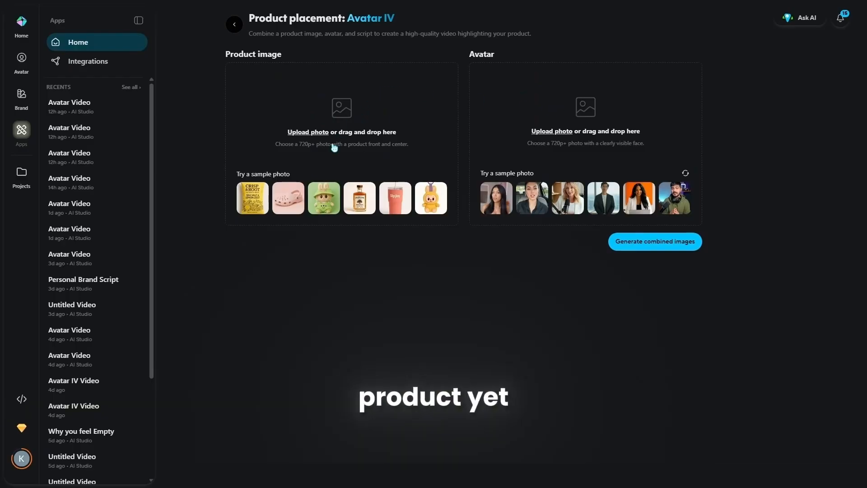
Step: Use the sample Crisp & Root chips photo as product image, upload the downloaded UGC portrait as avatar, and generate the combined images
left_click(252, 201)
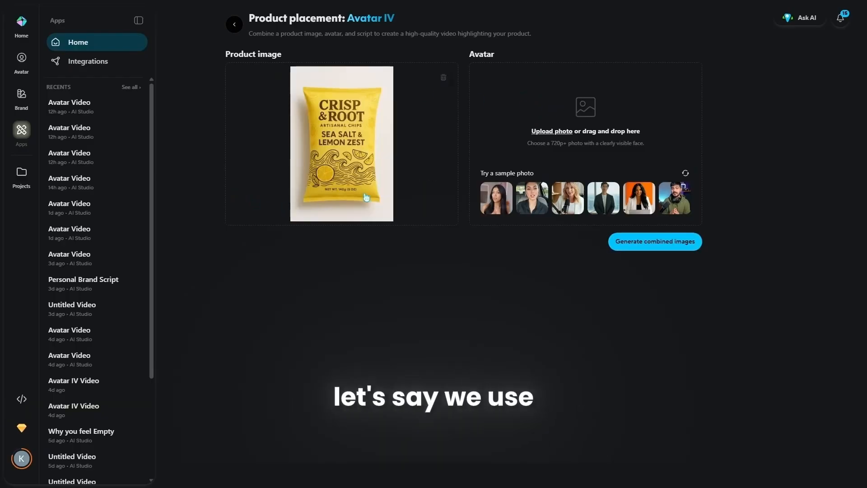
left_click(557, 137)
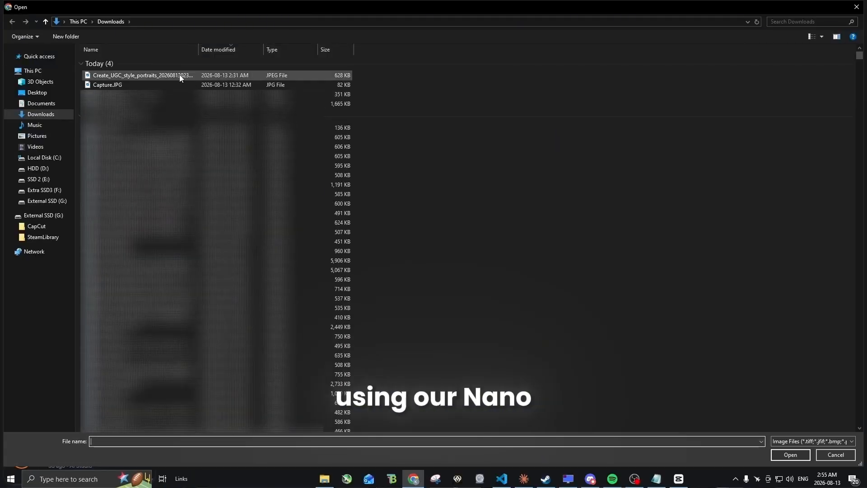
double_click(179, 74)
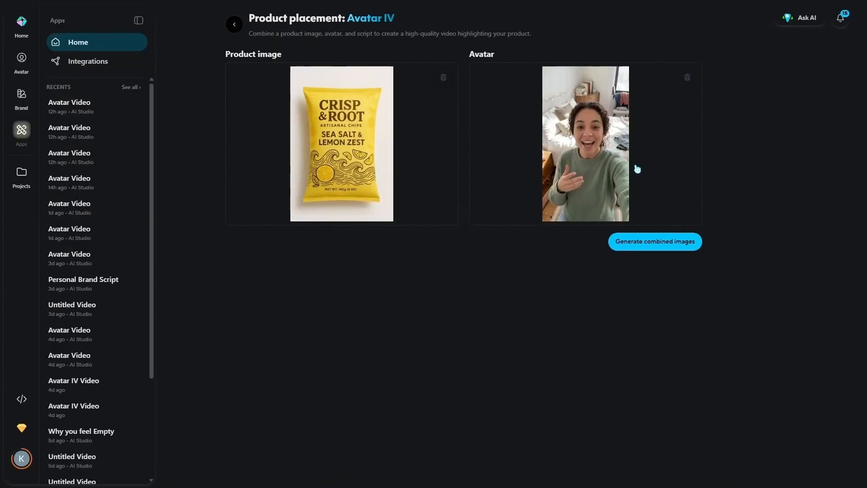
left_click(632, 240)
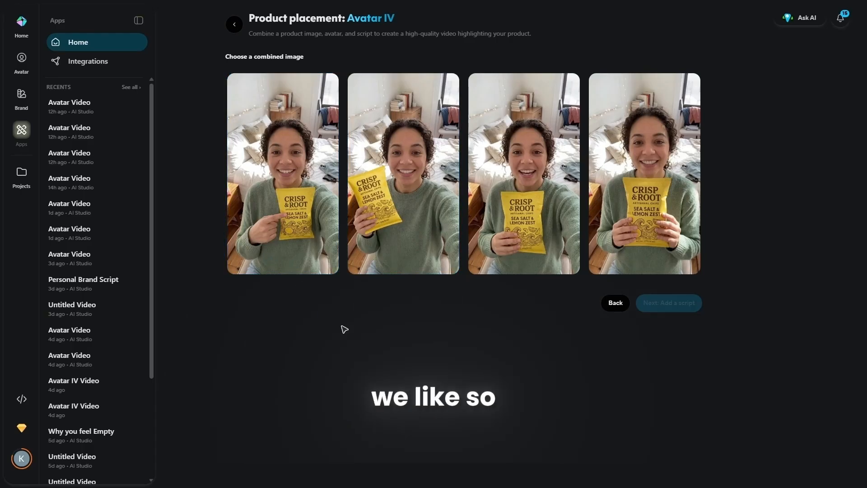
Step: Choose the third combined image and enter the script beginning "Every single one of those ads was made without touching Higgsfield."
left_click(532, 189)
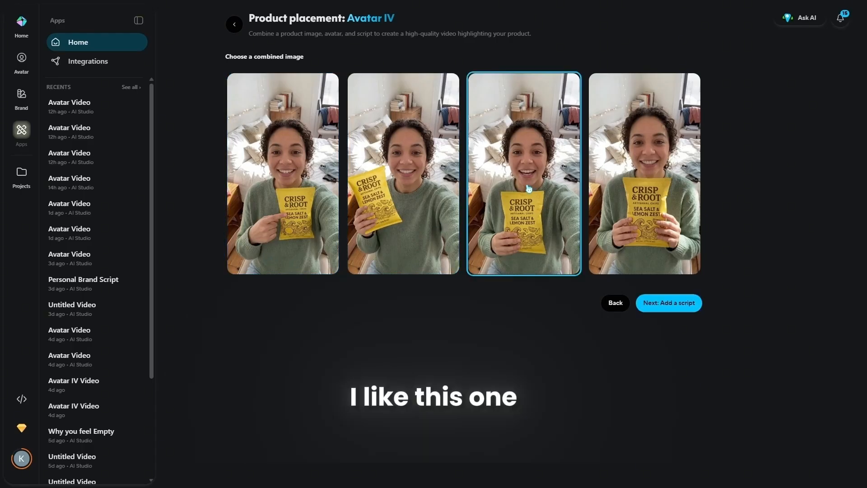
left_click(682, 303)
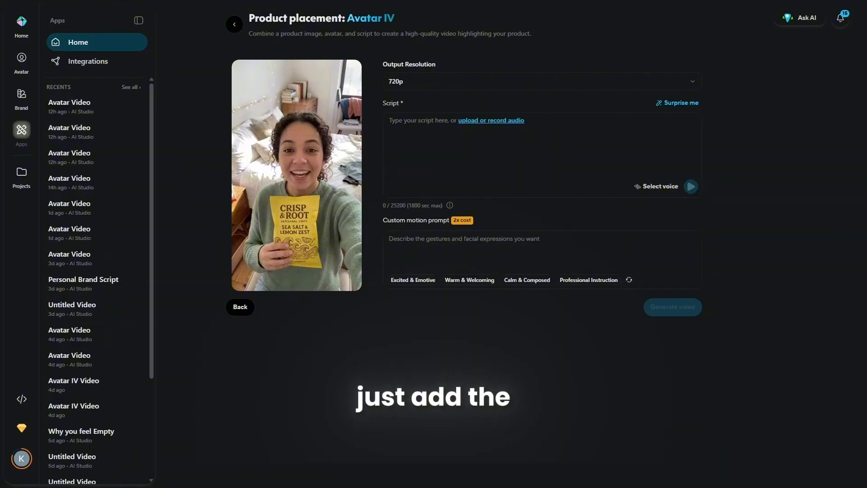
left_click(409, 121)
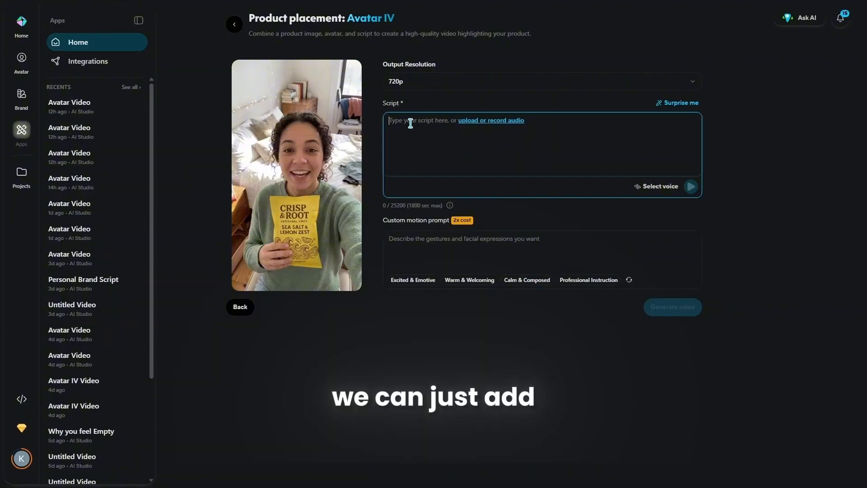
type("Every single one of those ads was made without touching Higgsfield. If you've looked into UGC ads with AI at all, you already know why that's worth pointing out. Every creator right now is showing off ads made with Higgsfield, and almost none of them are telling you what it actually costs to make enough of these to matter for a real business.")
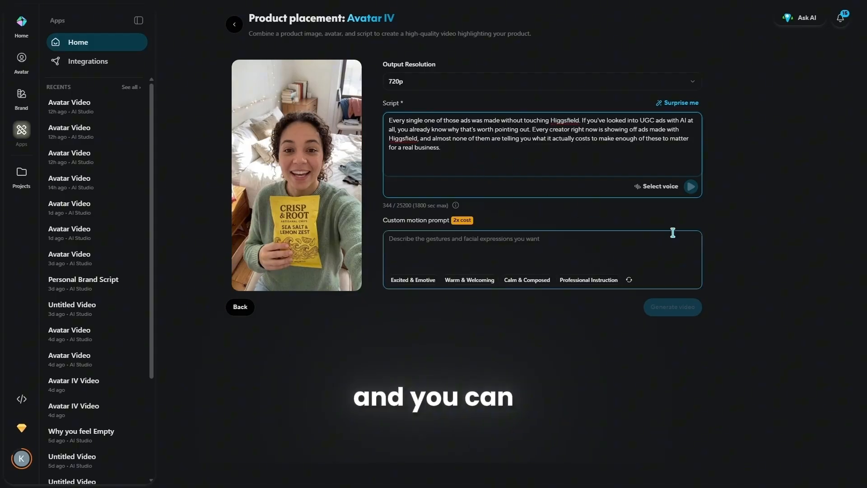
Step: Preview and select the Diana voice from the HeyGen library, and generate the product video
left_click(663, 186)
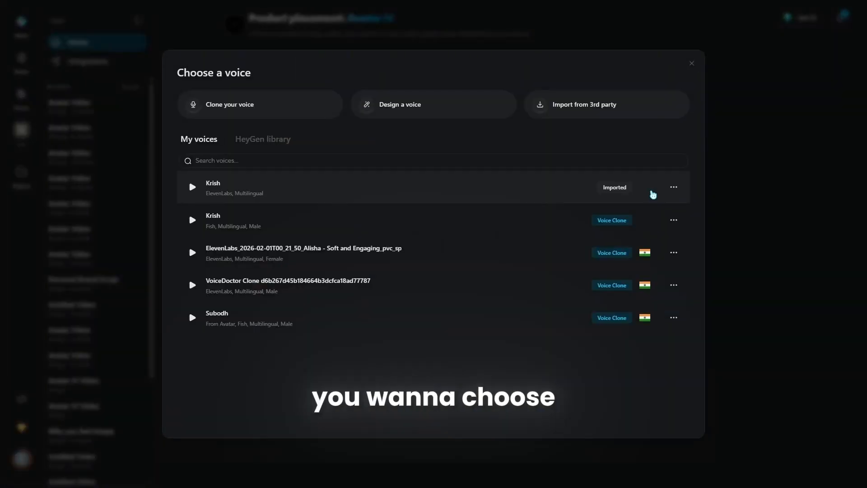
left_click(263, 140)
left_click(192, 249)
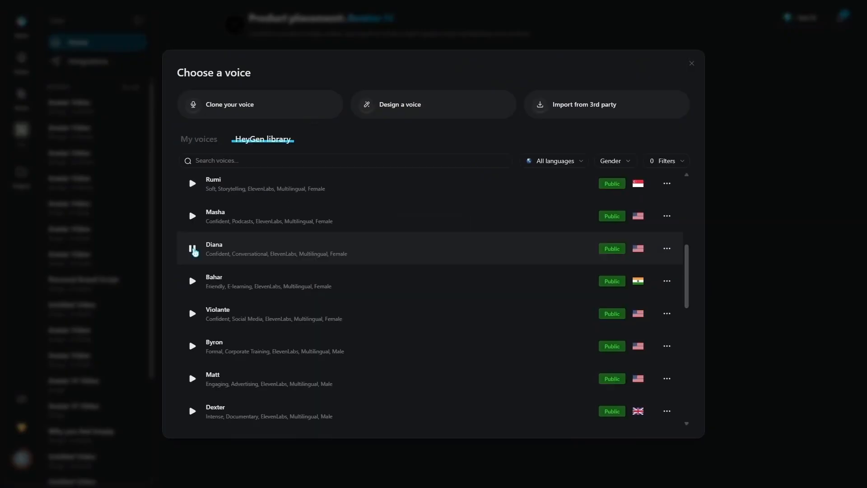
left_click(480, 248)
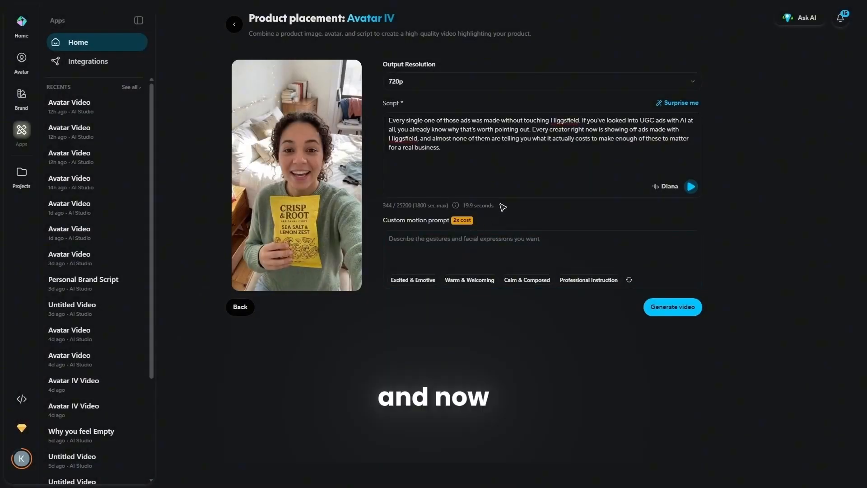
left_click(674, 310)
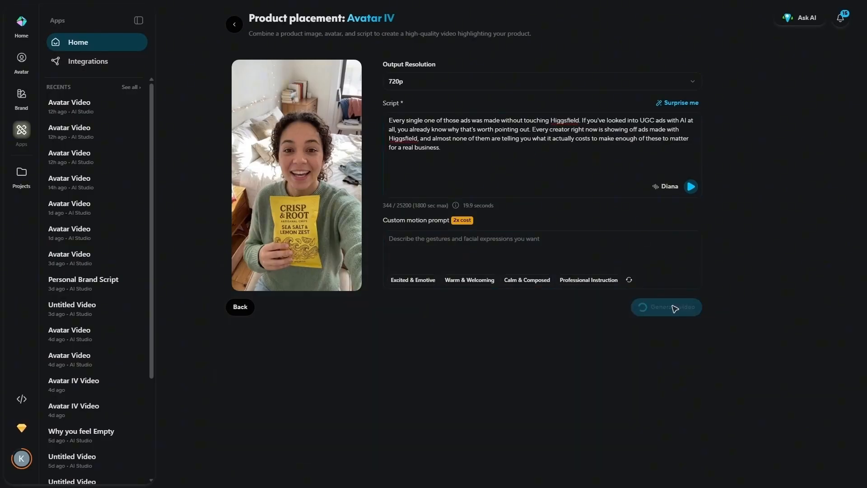